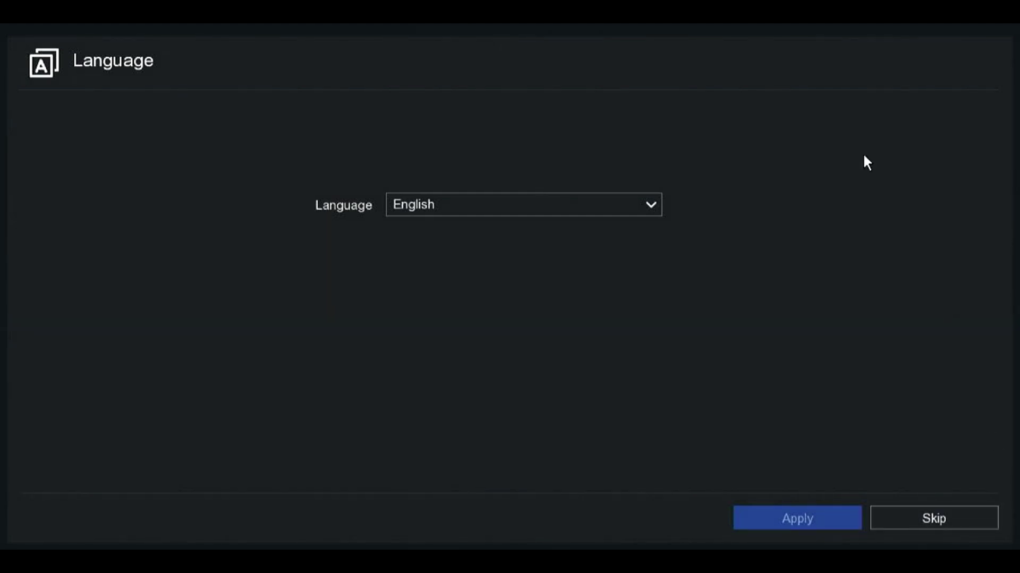
- Keep English as the interface language and skip past the language step
click(610, 211)
click(609, 210)
click(939, 518)
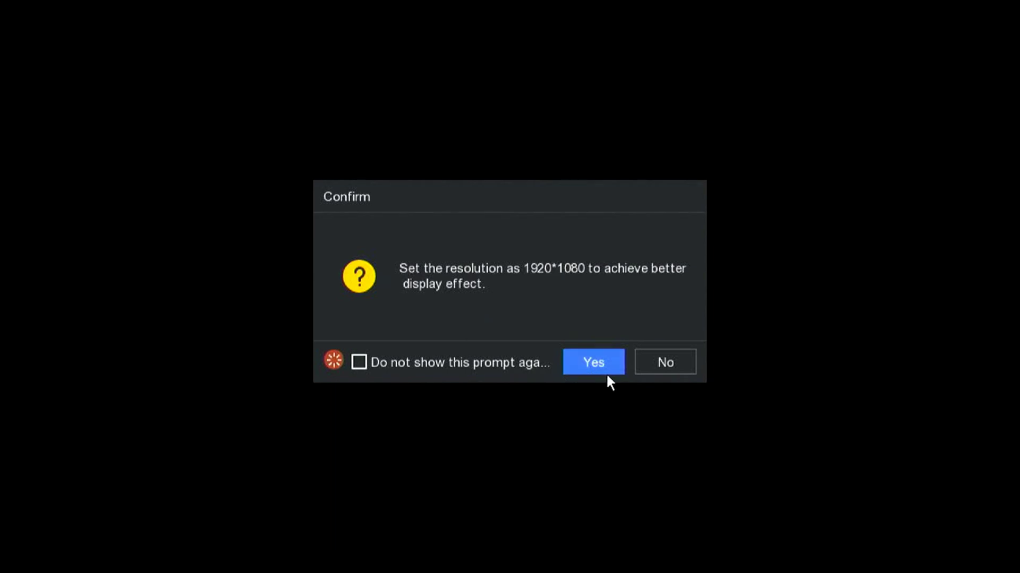
- Accept the 1920*1080 resolution, then enter and confirm a new admin password
click(621, 365)
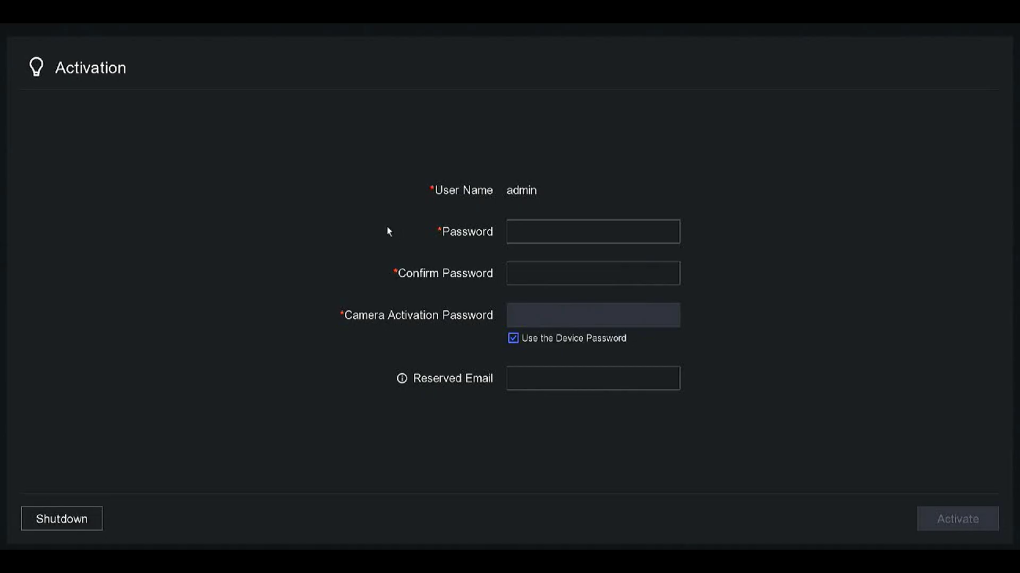
click(562, 225)
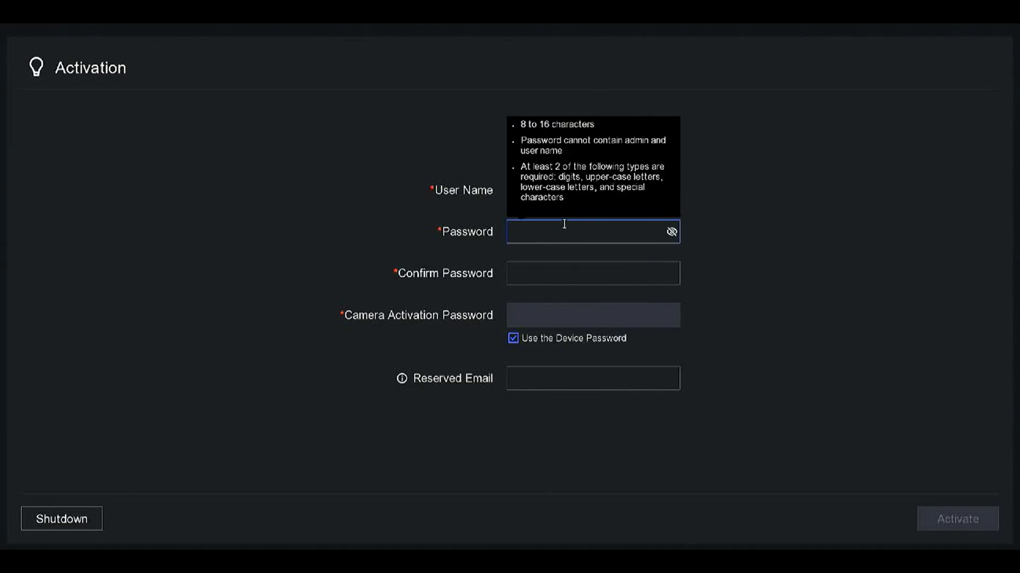
click(646, 253)
click(671, 239)
click(673, 232)
click(672, 232)
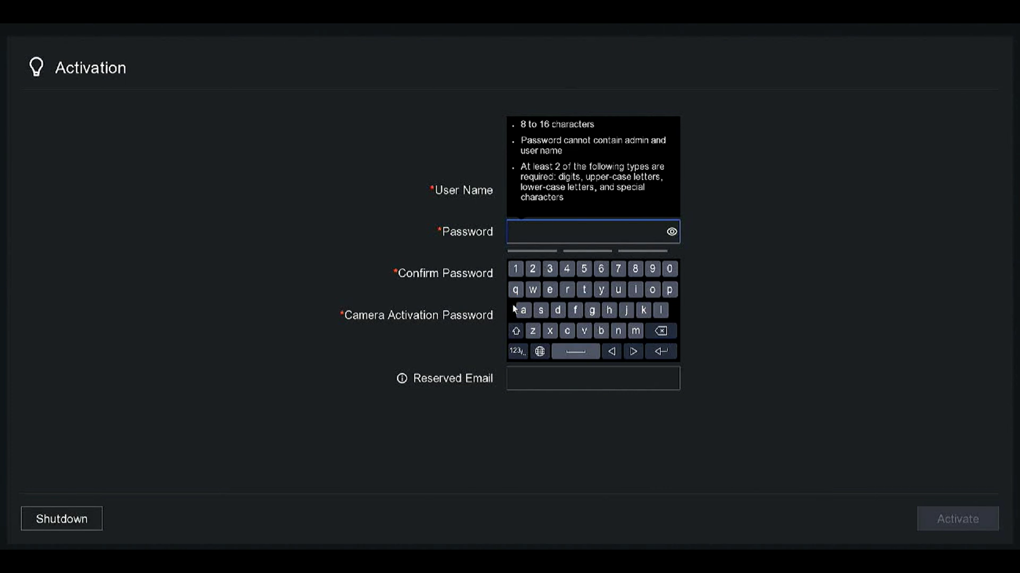
text(Abcd1234)
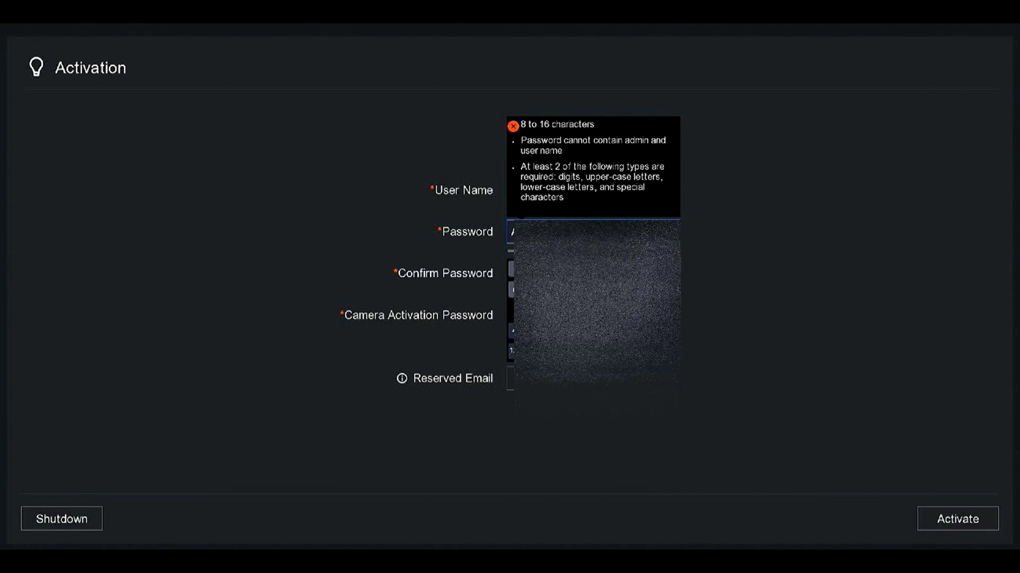
click(511, 274)
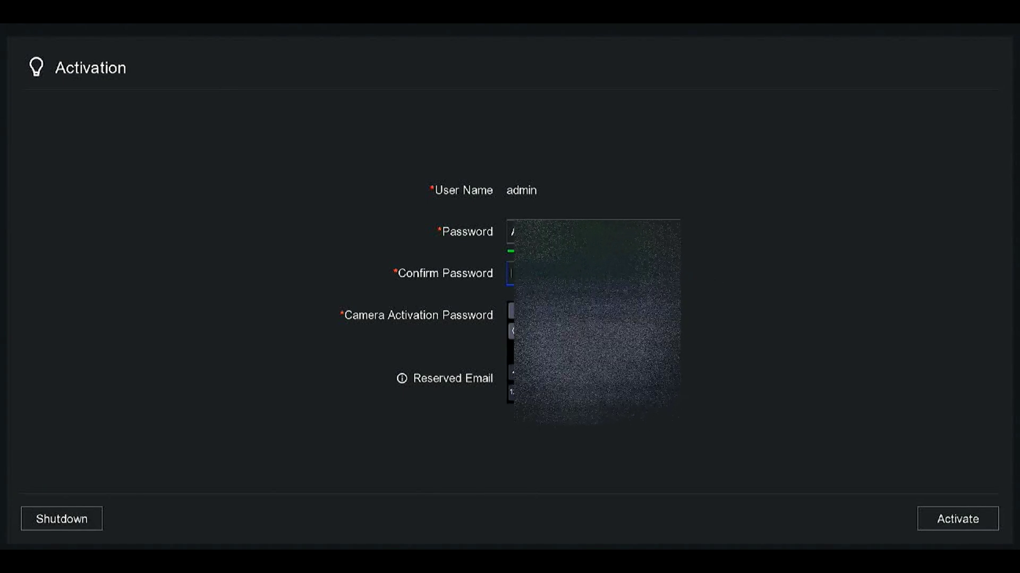
text(Abcd1234)
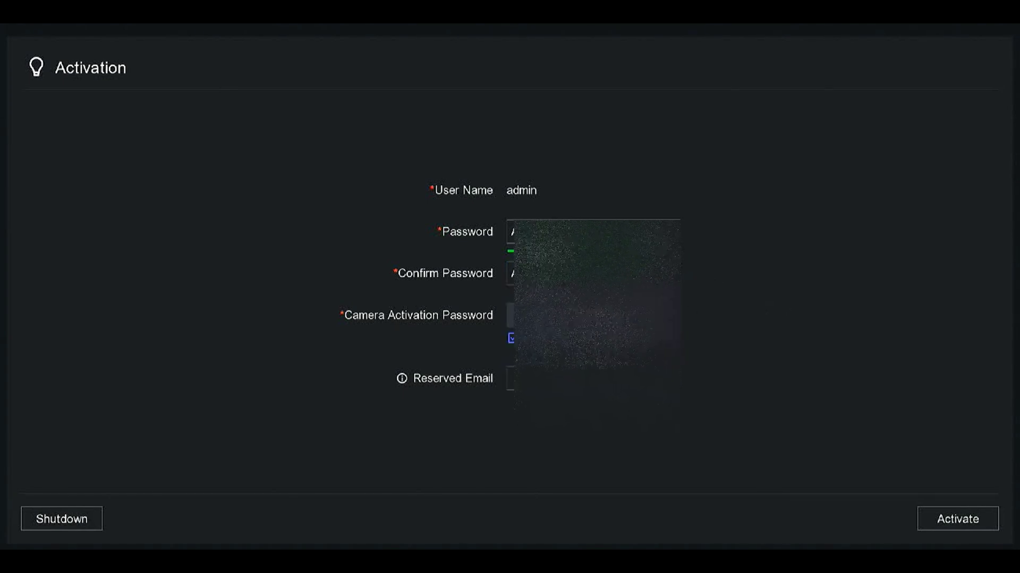
- Enter the recovery address in Reserved Email on the on-screen keyboard and activate the device
click(511, 379)
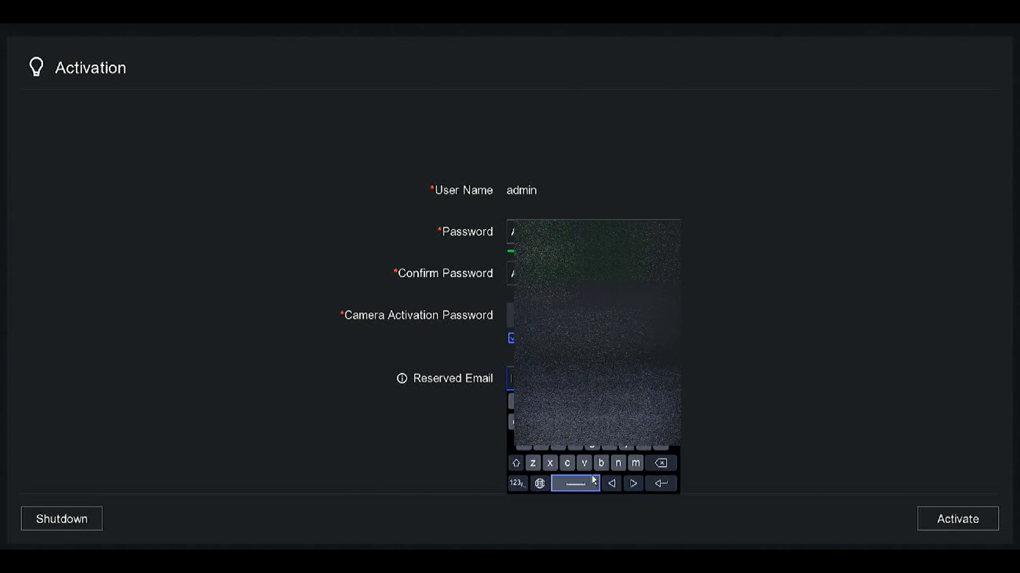
click(586, 465)
click(517, 483)
click(517, 483)
click(517, 484)
click(666, 444)
click(523, 443)
click(558, 443)
click(635, 422)
click(591, 442)
click(660, 442)
click(652, 421)
click(601, 463)
click(523, 443)
click(661, 442)
click(518, 484)
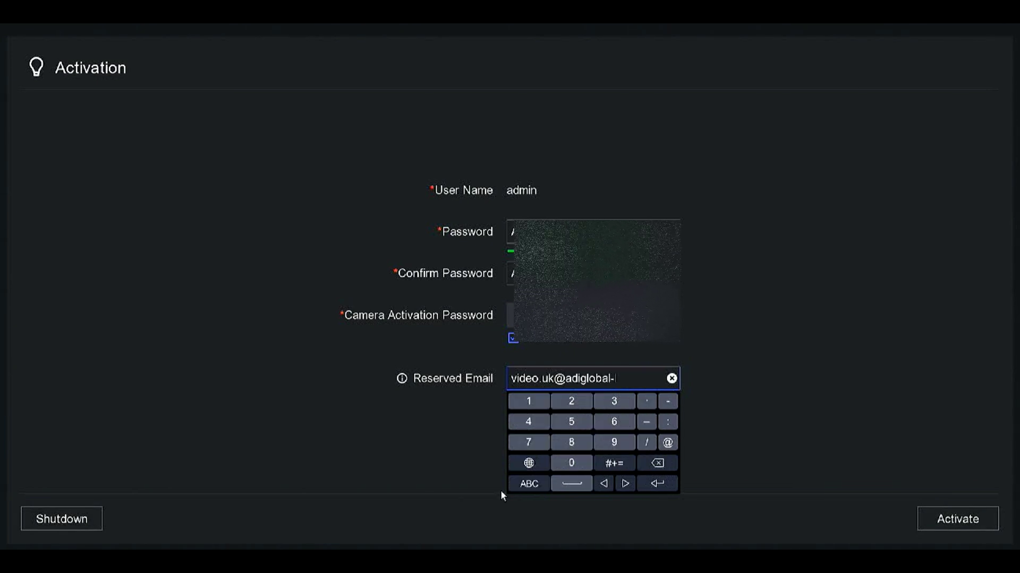
click(645, 405)
click(566, 463)
click(652, 421)
click(635, 463)
click(660, 483)
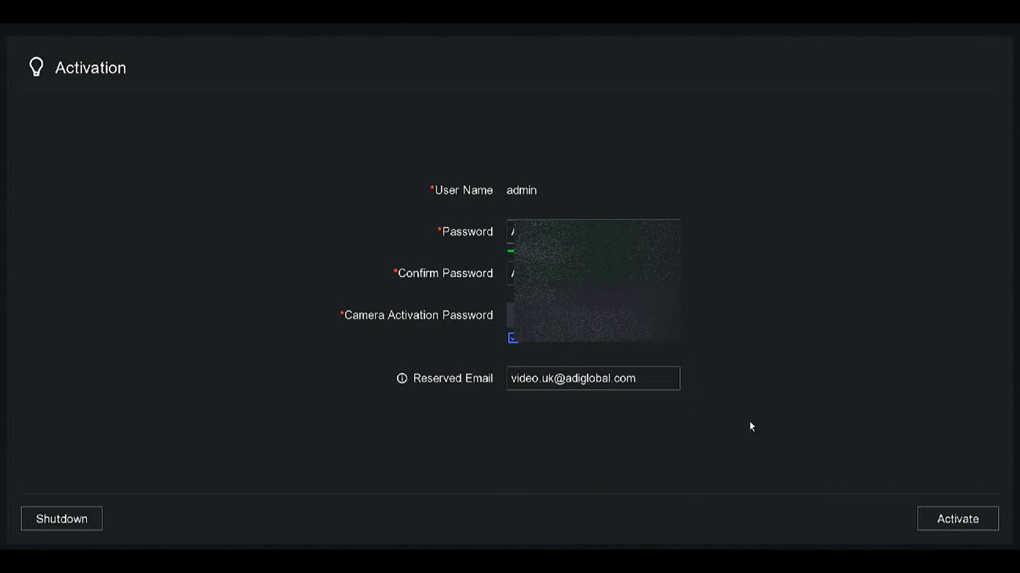
click(978, 521)
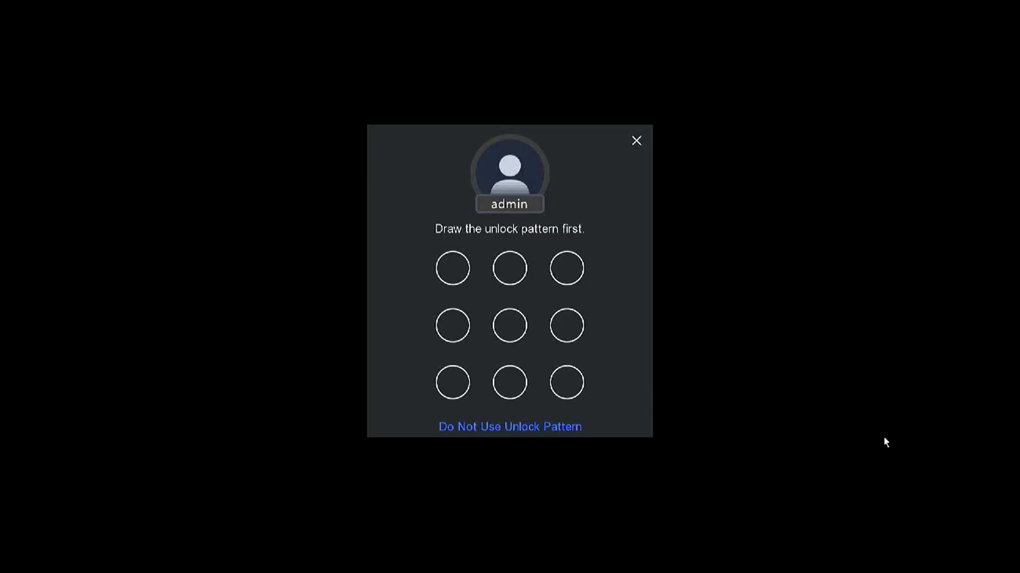
- Draw the admin unlock pattern through the left column after a too-short first attempt
mouse_move(512, 316)
mouse_down()
mouse_move(444, 397)
mouse_move(470, 303)
mouse_move(461, 255)
mouse_move(481, 281)
mouse_move(508, 277)
mouse_up()
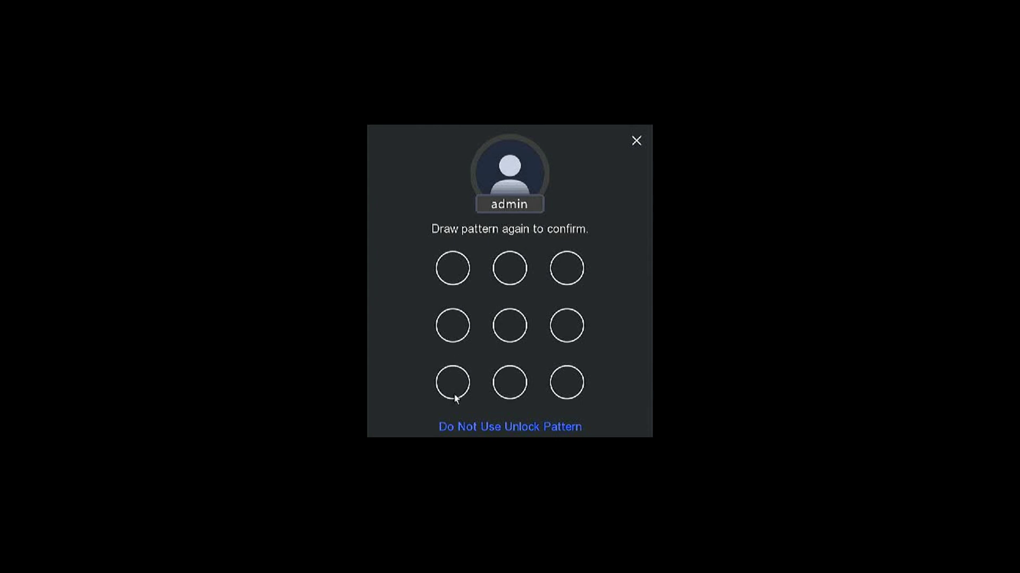
mouse_move(455, 394)
mouse_down()
mouse_move(449, 264)
mouse_move(503, 255)
mouse_move(528, 272)
mouse_move(508, 272)
mouse_up()
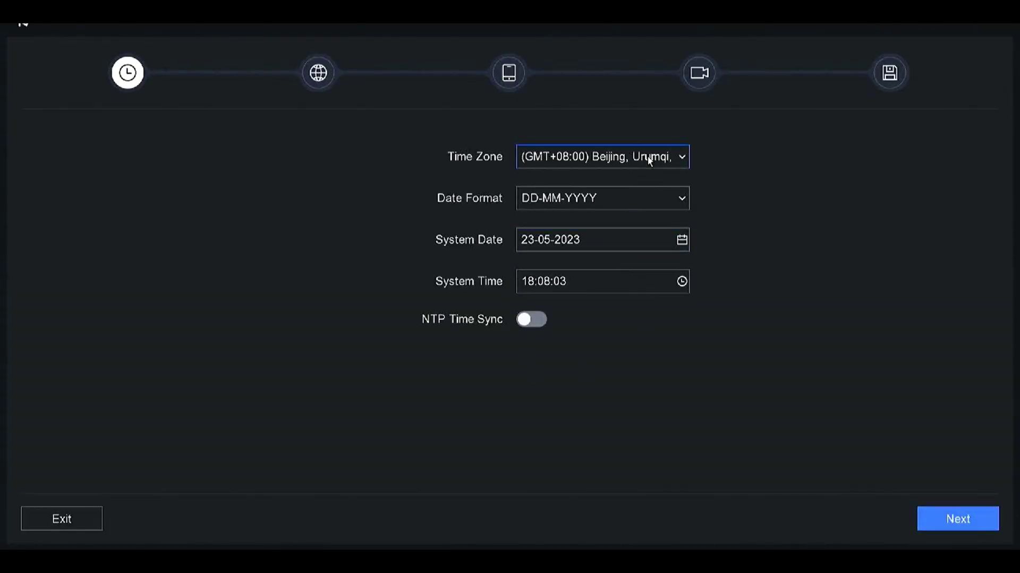
- Choose the (GMT+00:00) Dublin, Edinburgh, London time zone and go on to network settings
click(684, 159)
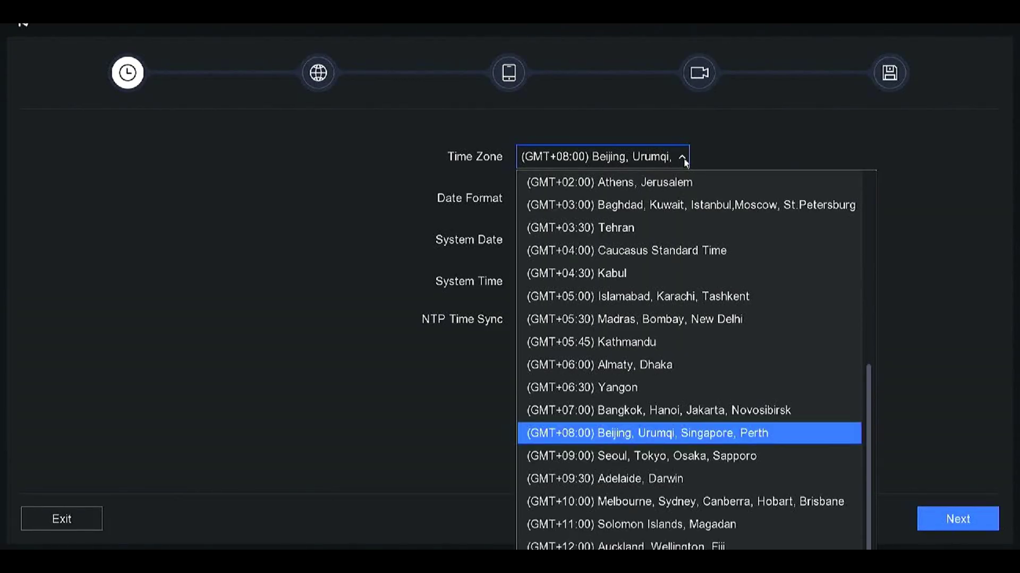
scroll(847, 331, up, 5)
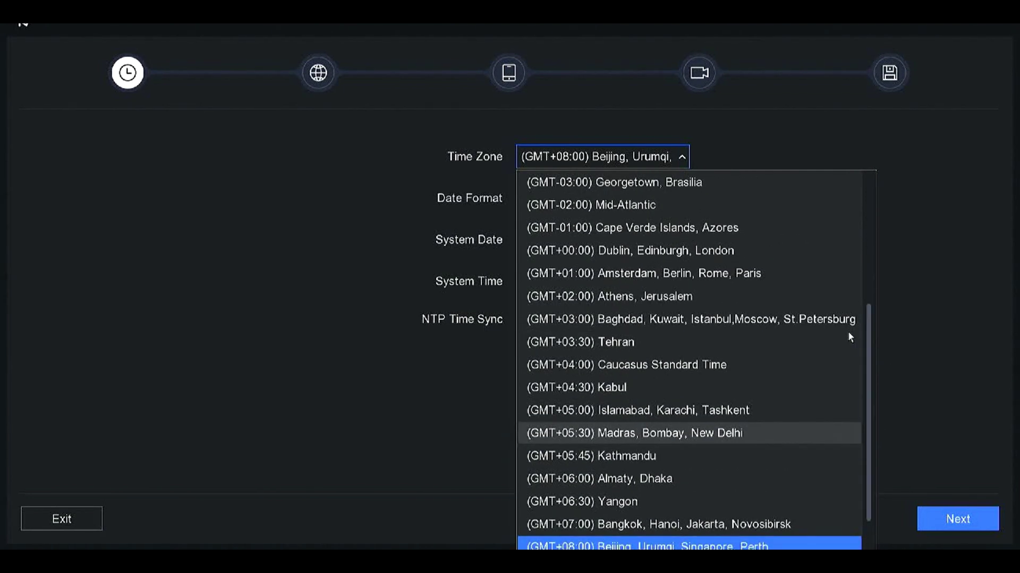
click(674, 250)
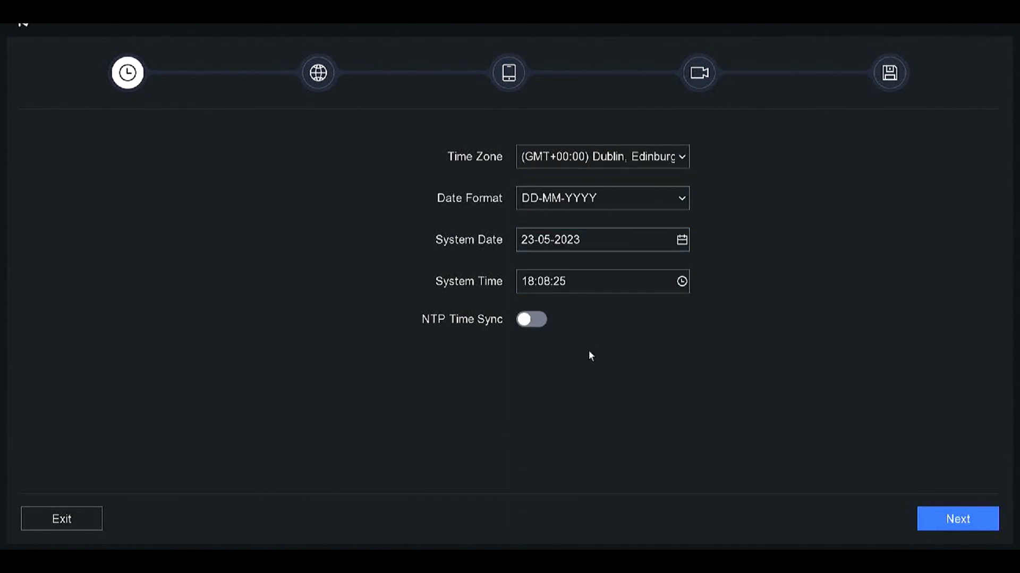
click(962, 525)
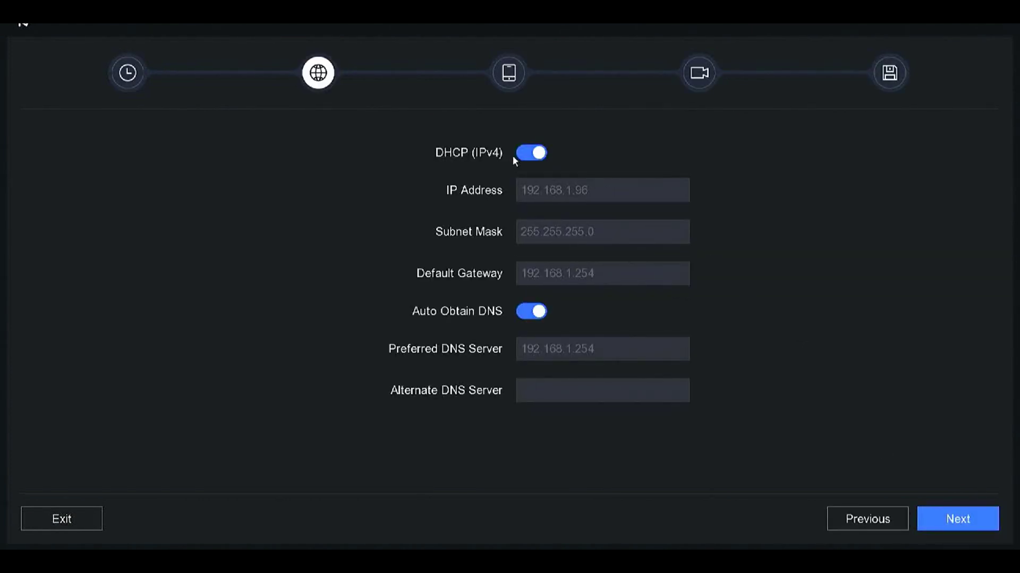
- Turn off DHCP to keep 192.168.1.96 as a static IP, save, and bring up the exit-wizard prompt
click(526, 157)
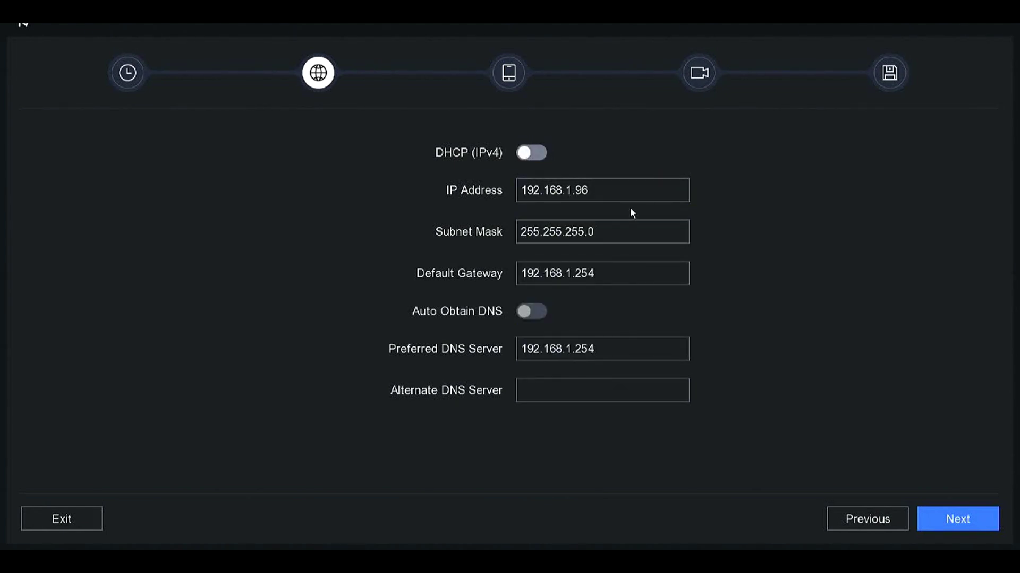
click(624, 193)
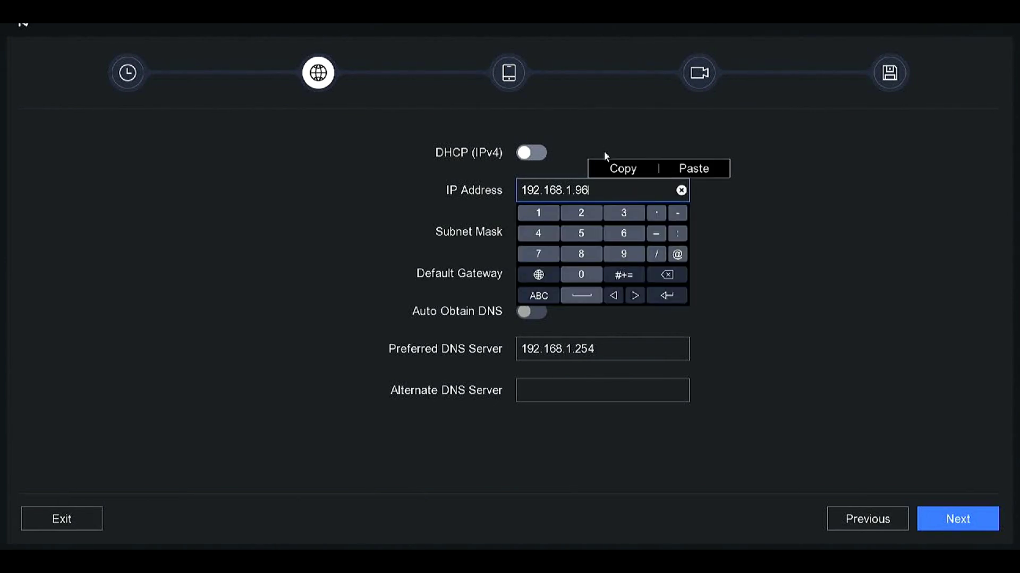
click(600, 127)
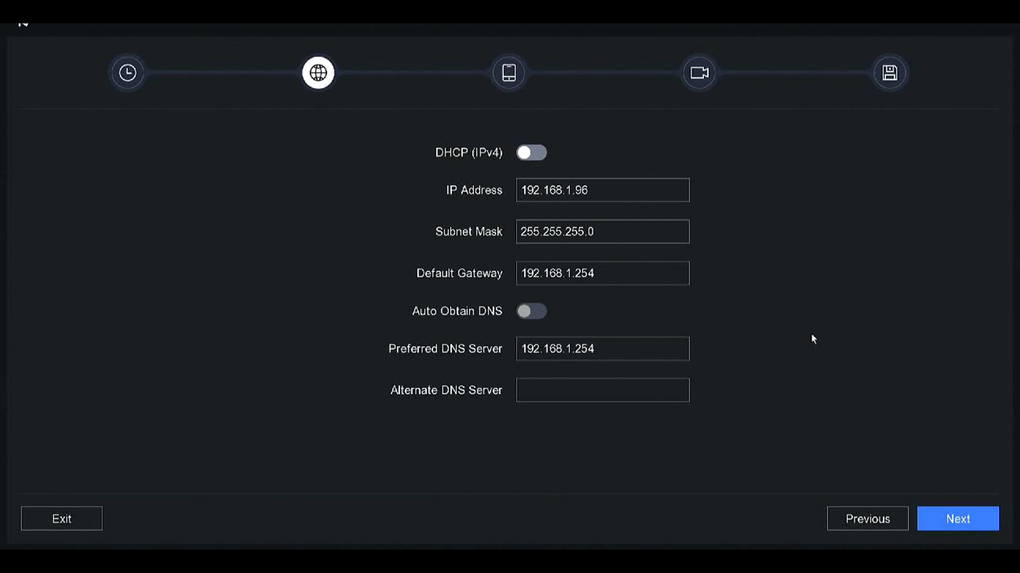
click(957, 523)
right_click(956, 523)
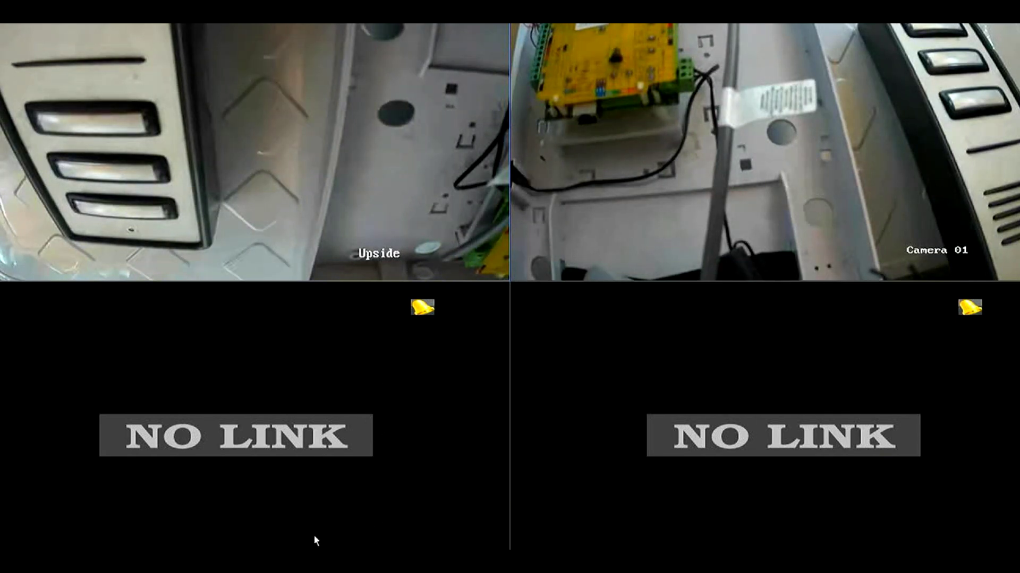
- Leave the wizard for the full-screen four-way live view showing the Upside and Camera 01 feeds
mouse_move(454, 272)
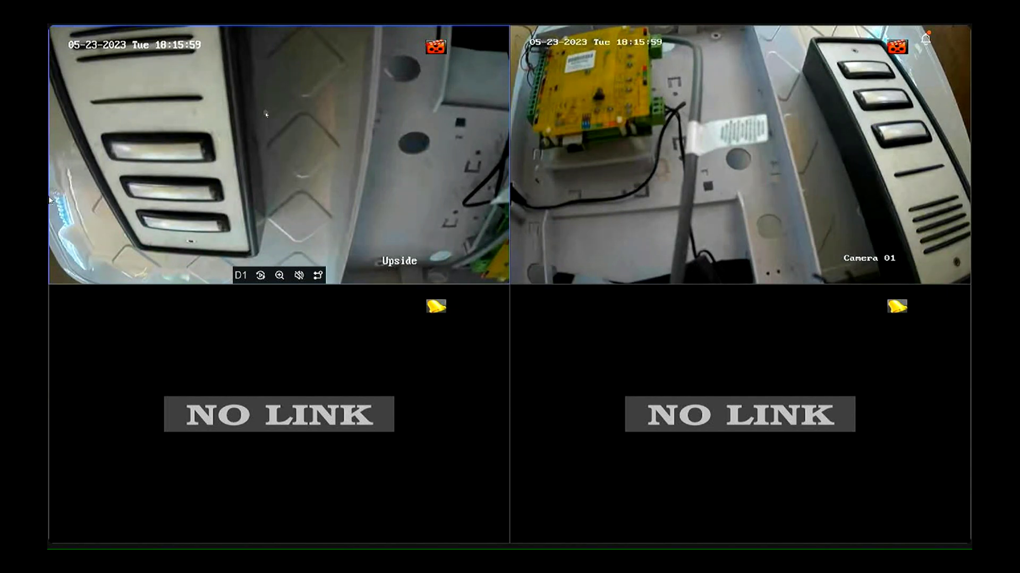
- Exit full-screen live view via the context menu to reveal the main interface and camera list
right_click(393, 173)
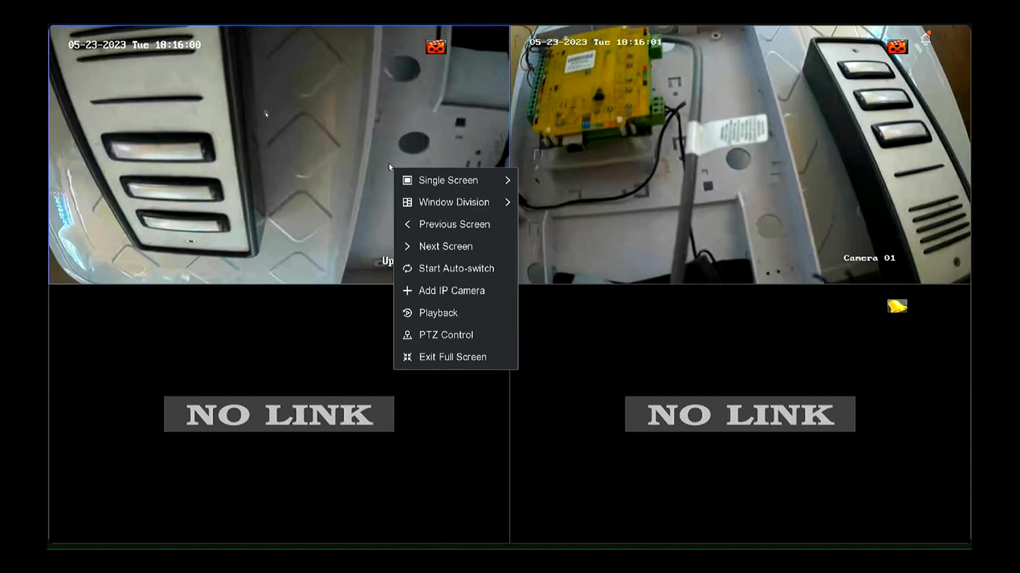
click(445, 358)
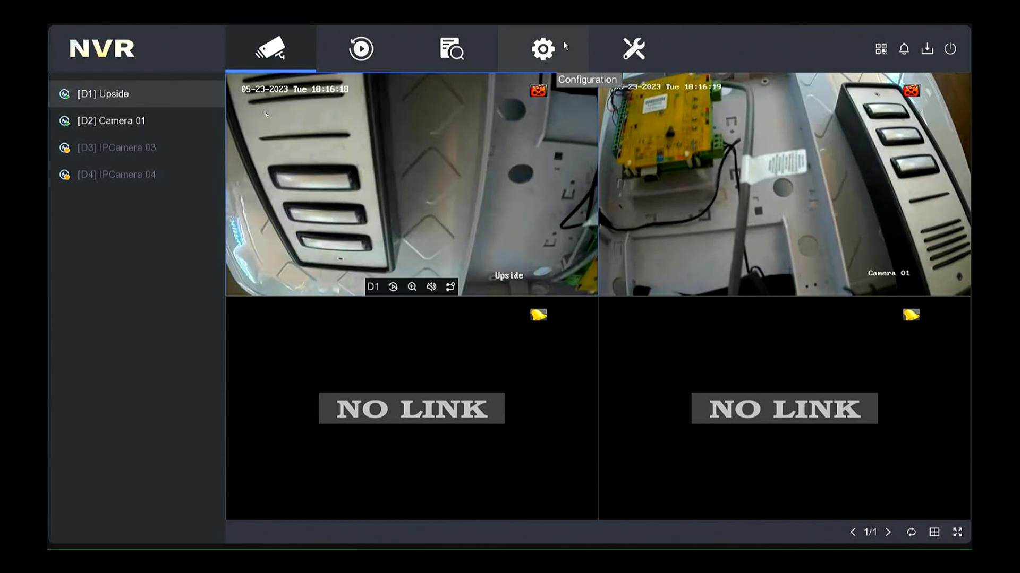
- Browse the User, Exception, Network General, Hik-Connect and Email configuration pages
click(542, 50)
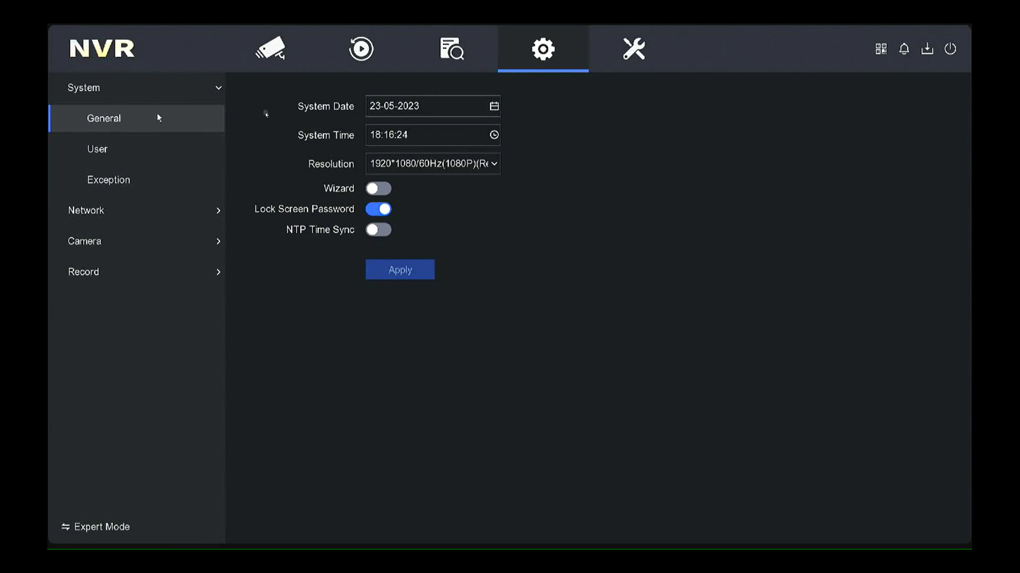
click(157, 159)
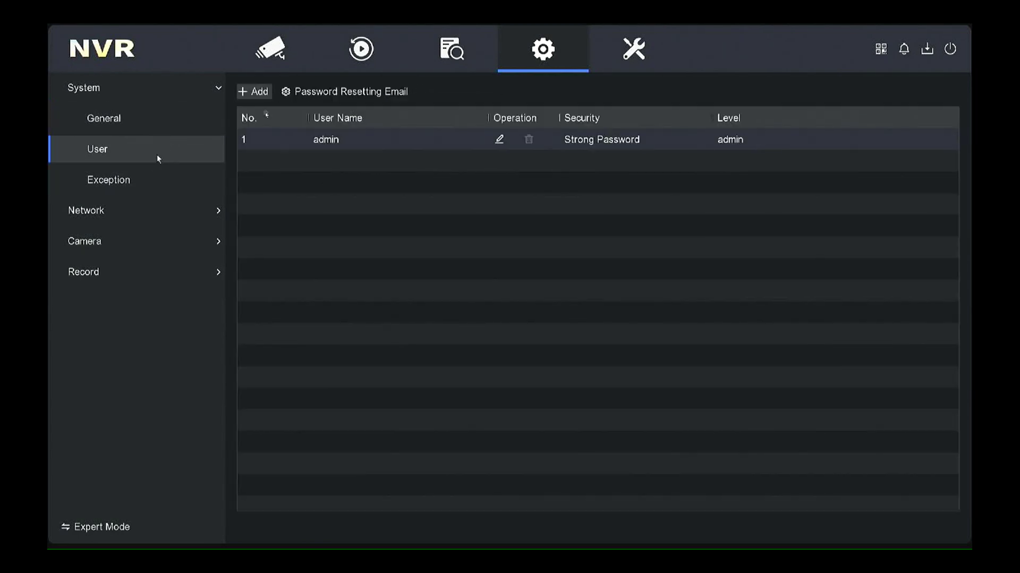
click(142, 178)
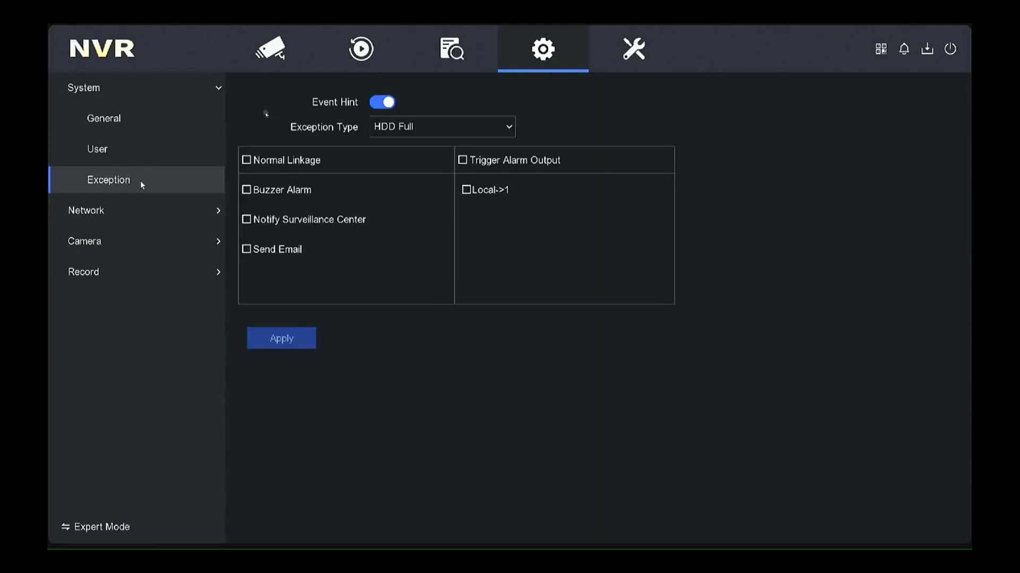
click(135, 212)
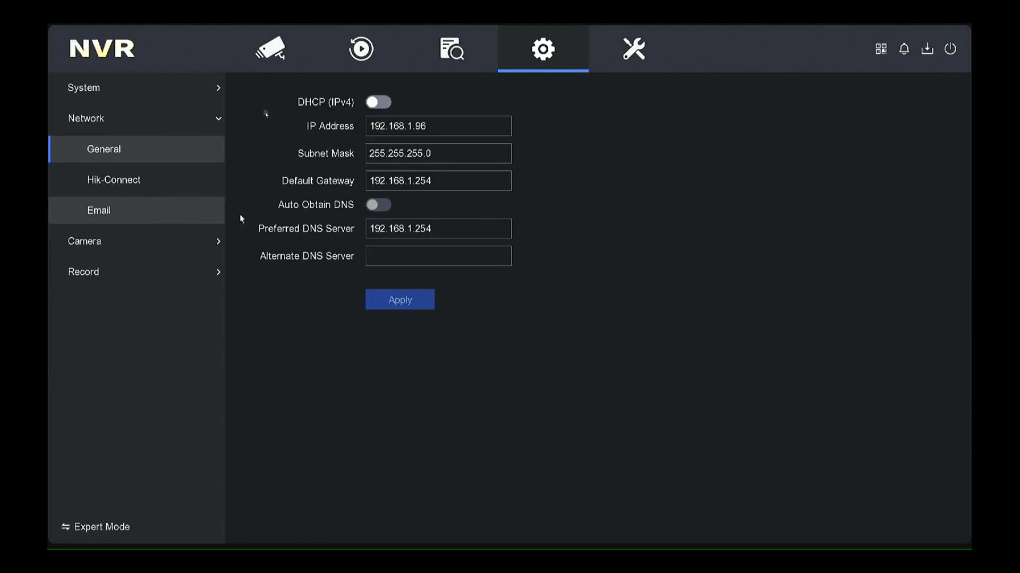
click(145, 180)
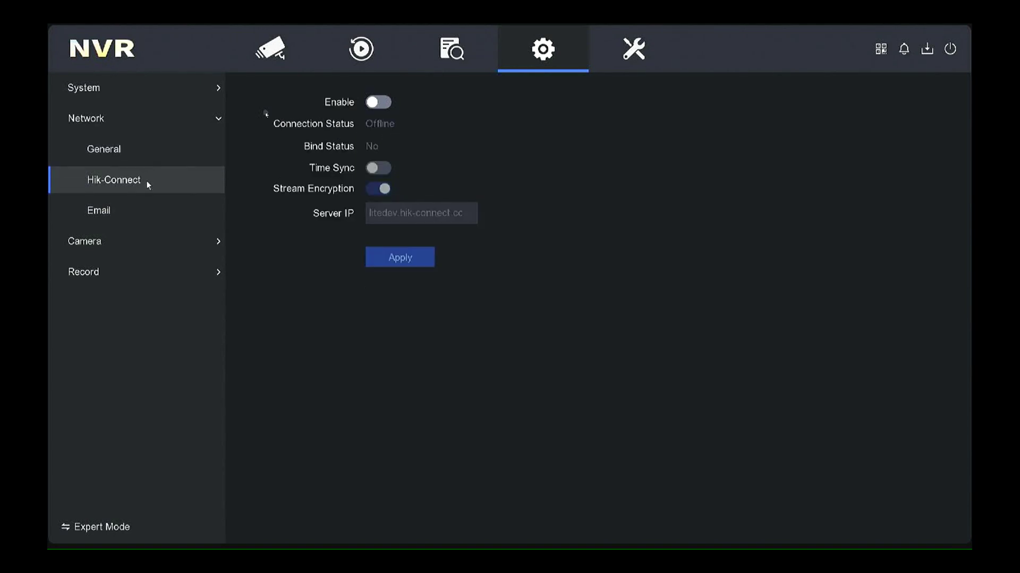
click(137, 222)
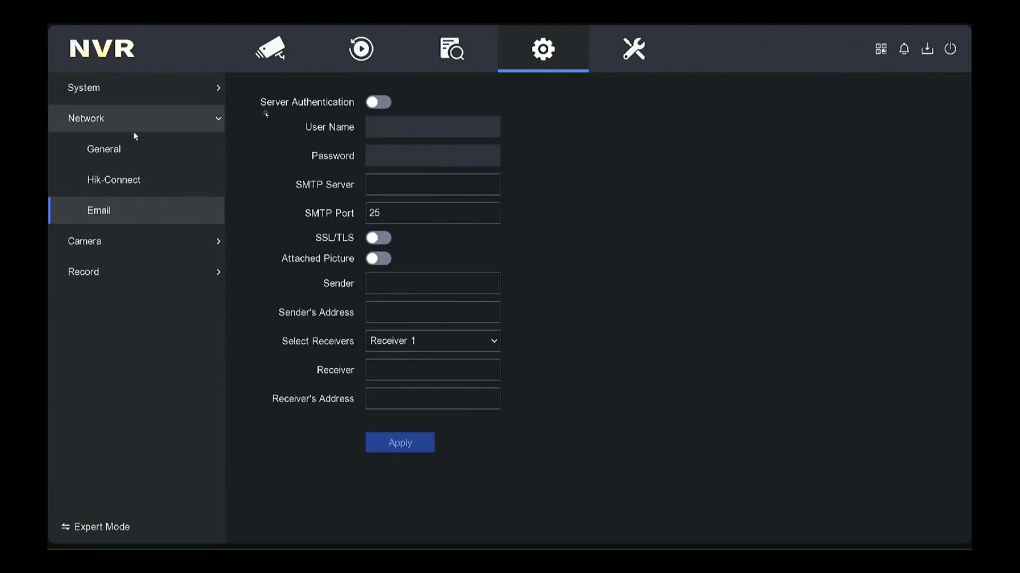
click(135, 240)
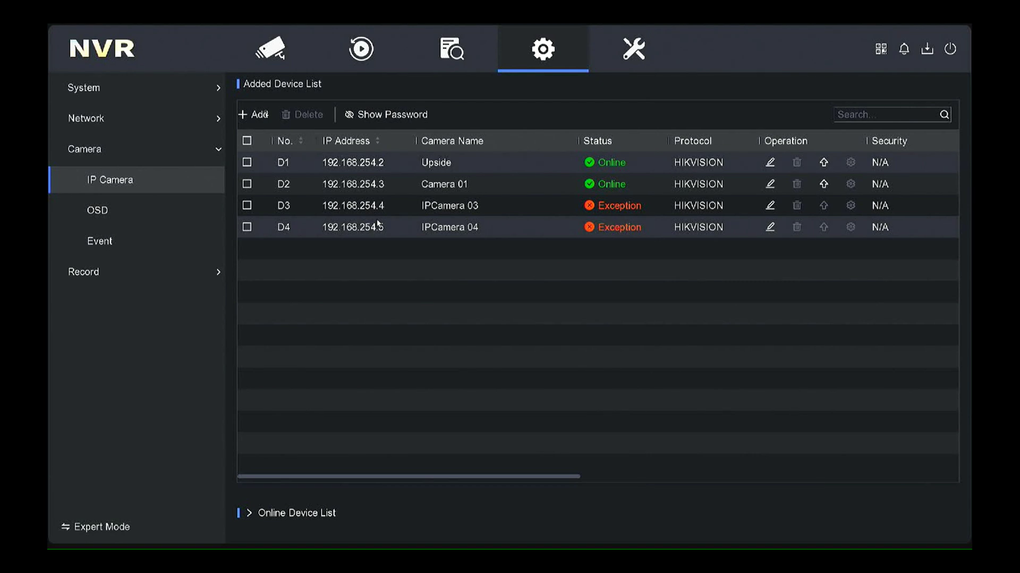
- On the OSD page, rename camera D2 from 'Camera 01' to 'Camera' and apply the change
click(139, 206)
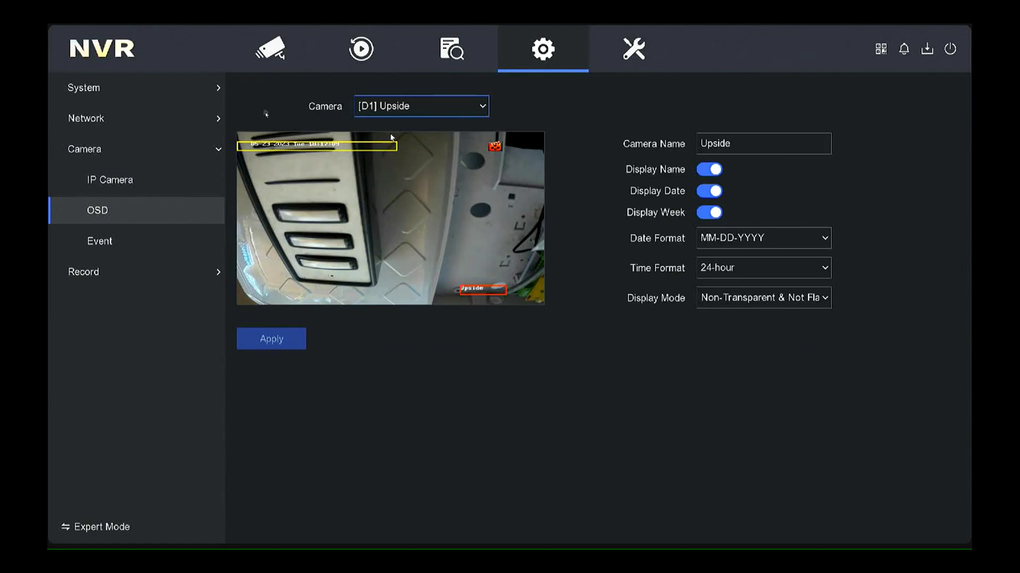
click(444, 107)
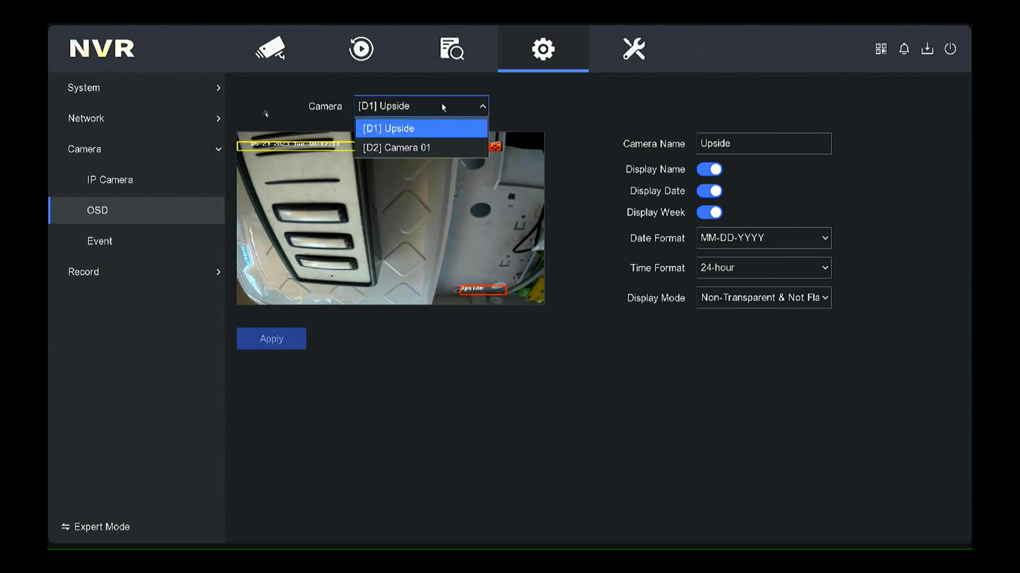
click(428, 152)
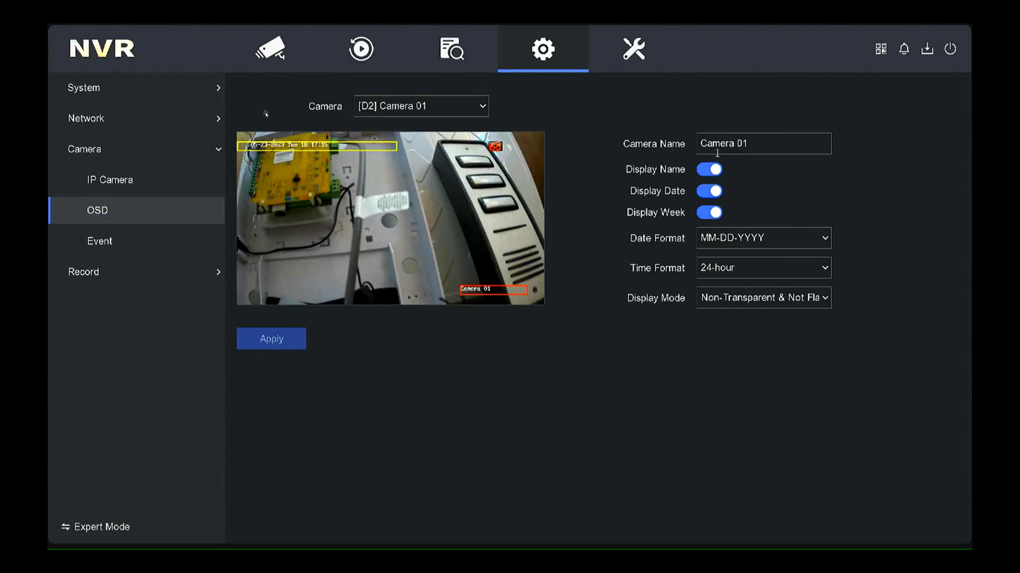
click(780, 144)
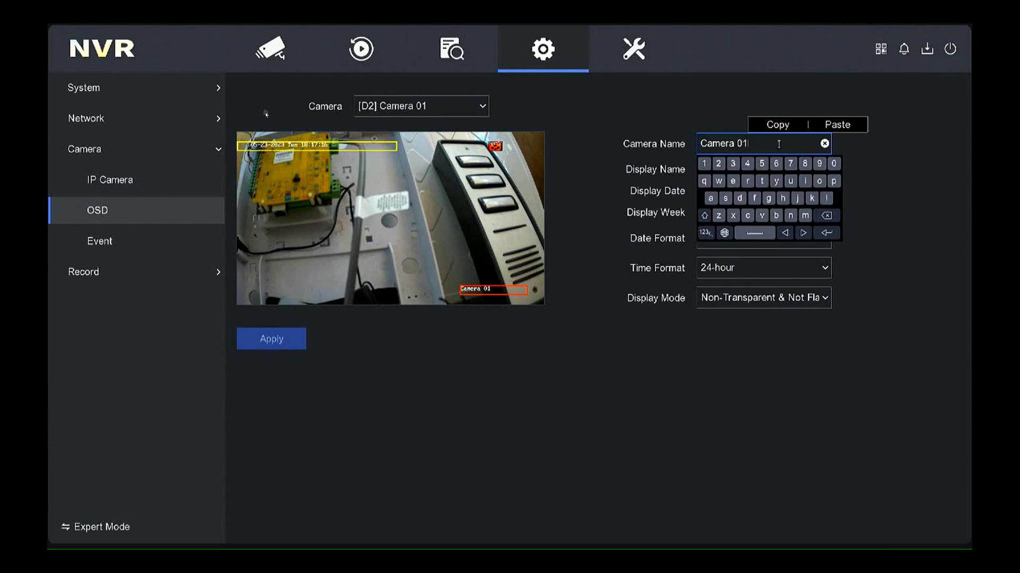
click(829, 215)
click(829, 216)
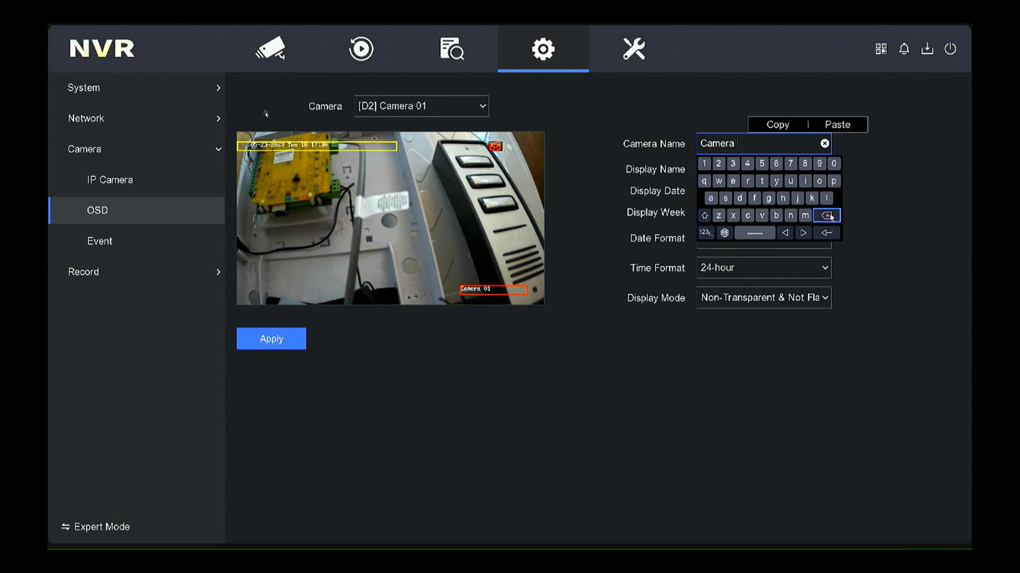
click(828, 216)
click(899, 197)
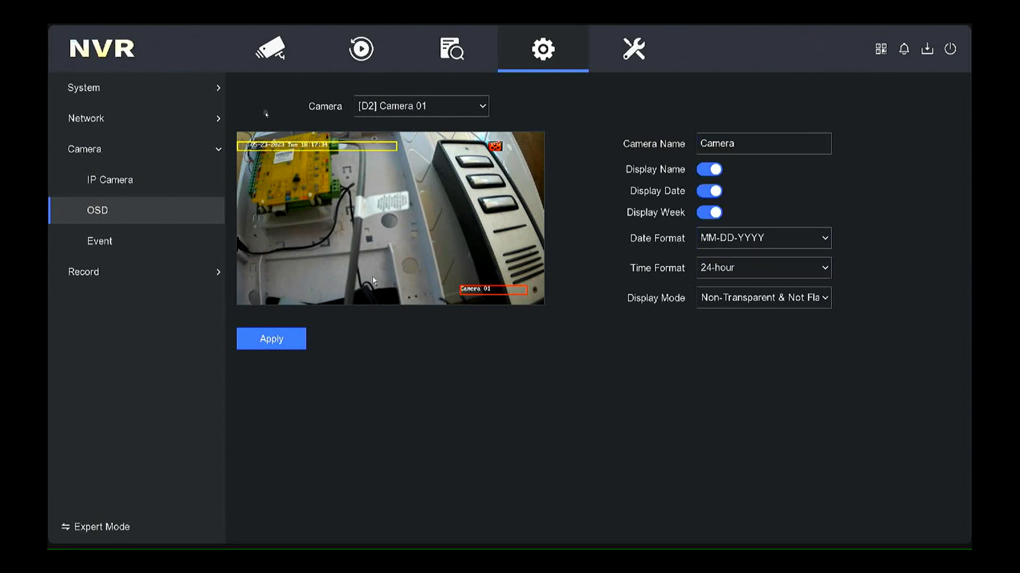
click(293, 340)
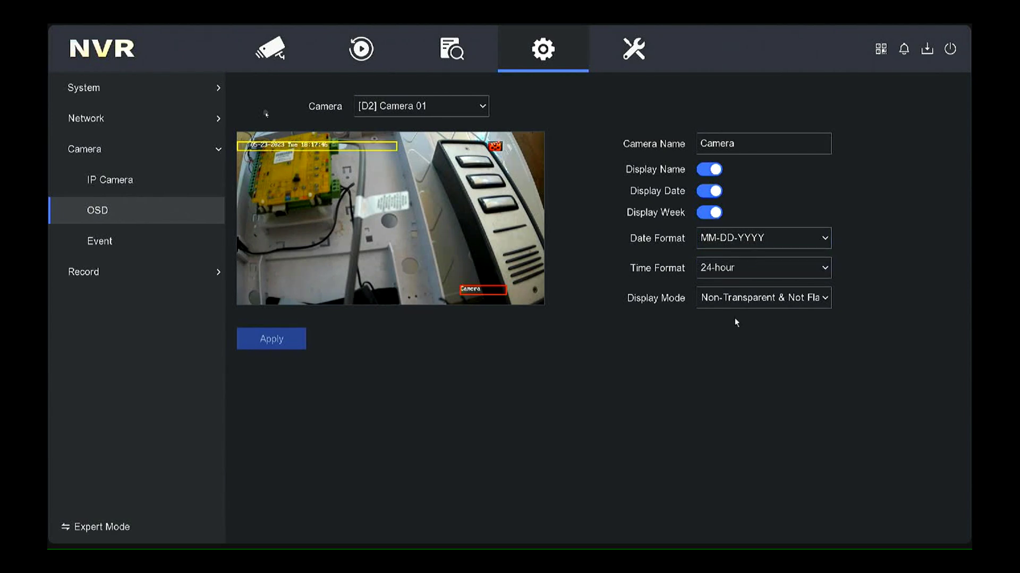
- Review D1 Upside's Line Crossing, Intrusion and Motion Detection event tabs, ending on Motion Detection
click(91, 240)
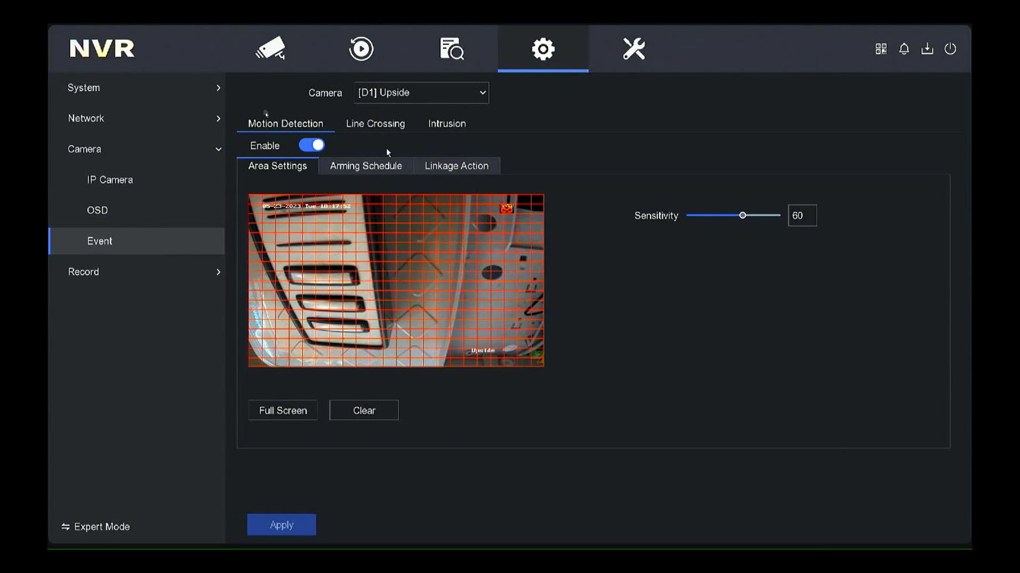
click(373, 129)
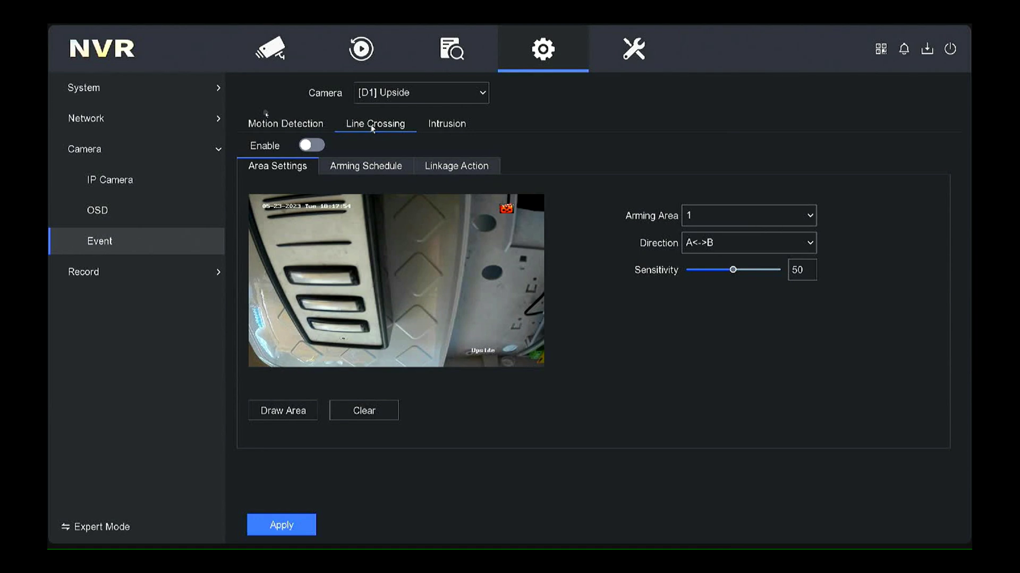
click(467, 124)
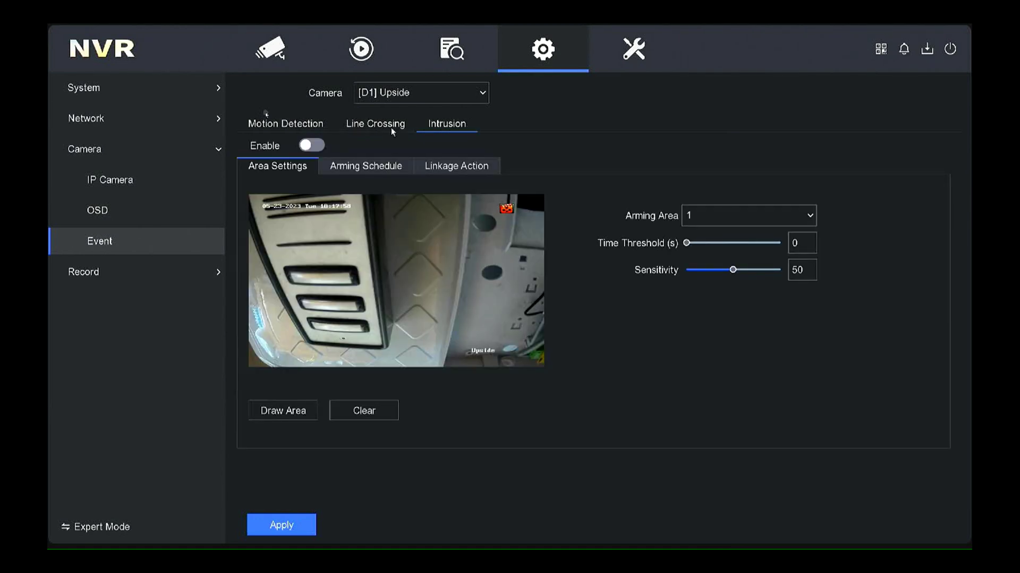
click(300, 130)
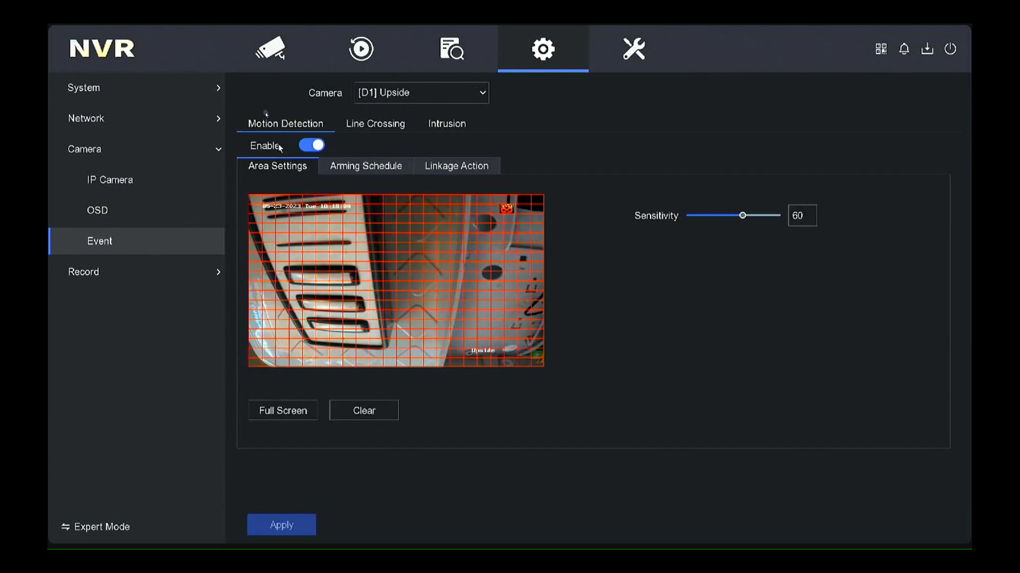
- Review Upside's storage disk, all-week continuous schedule, and 2560*1920, 4096 Kbps H.265 main-stream parameters
click(104, 279)
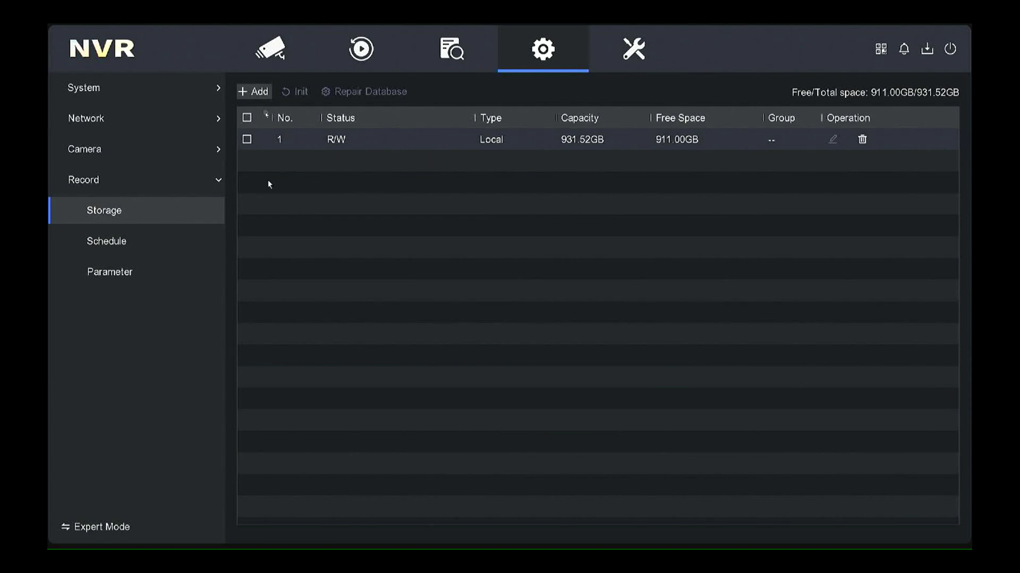
click(126, 249)
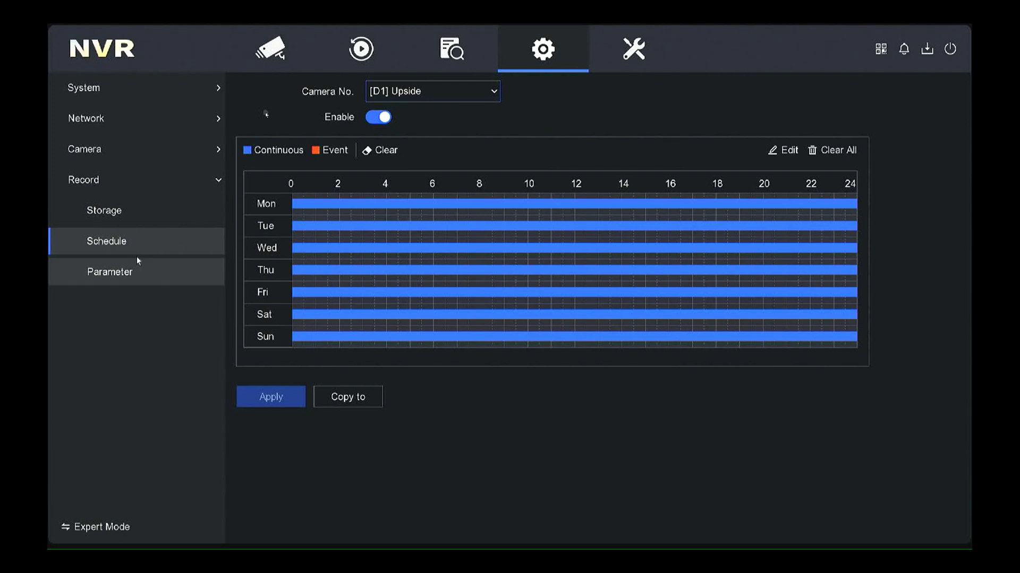
click(148, 282)
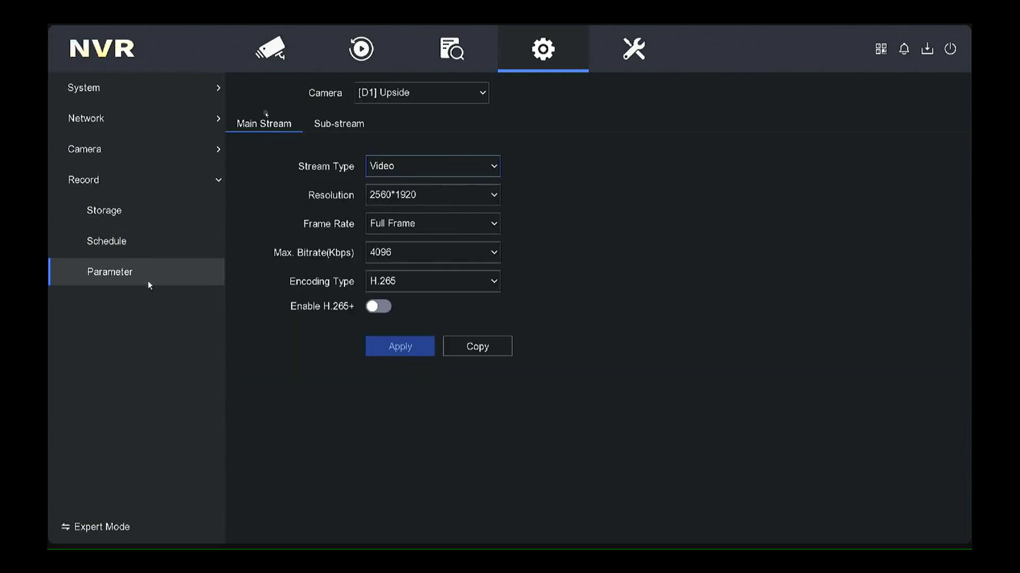
- Play back D1 Upside's 23 May 2023 recording from about 10:38
click(366, 55)
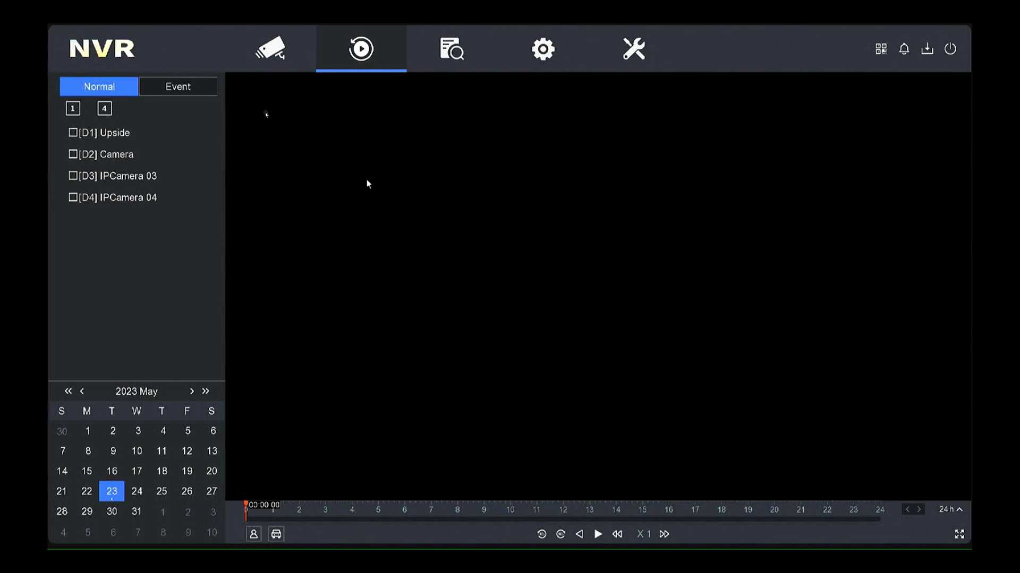
click(116, 134)
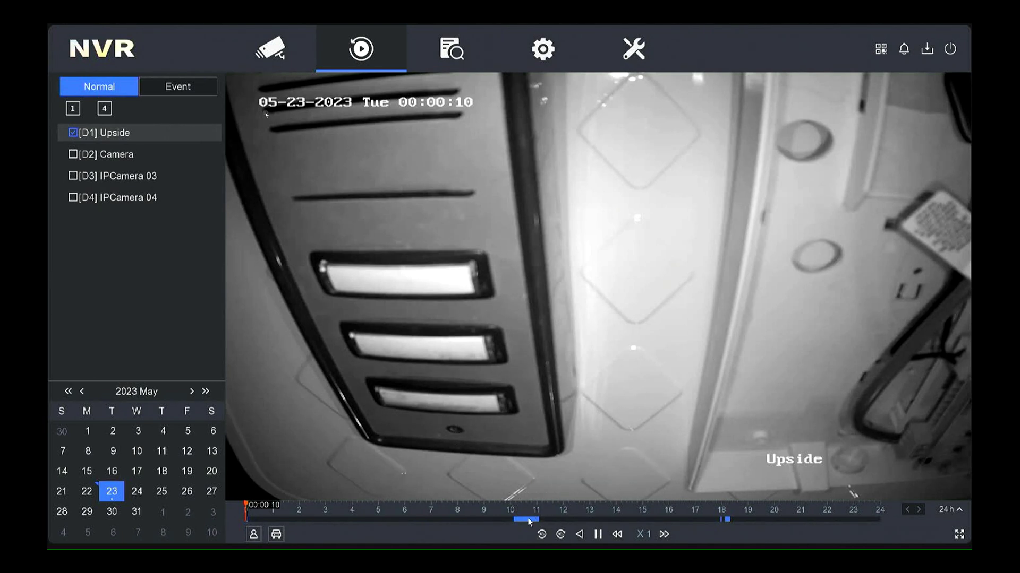
click(527, 521)
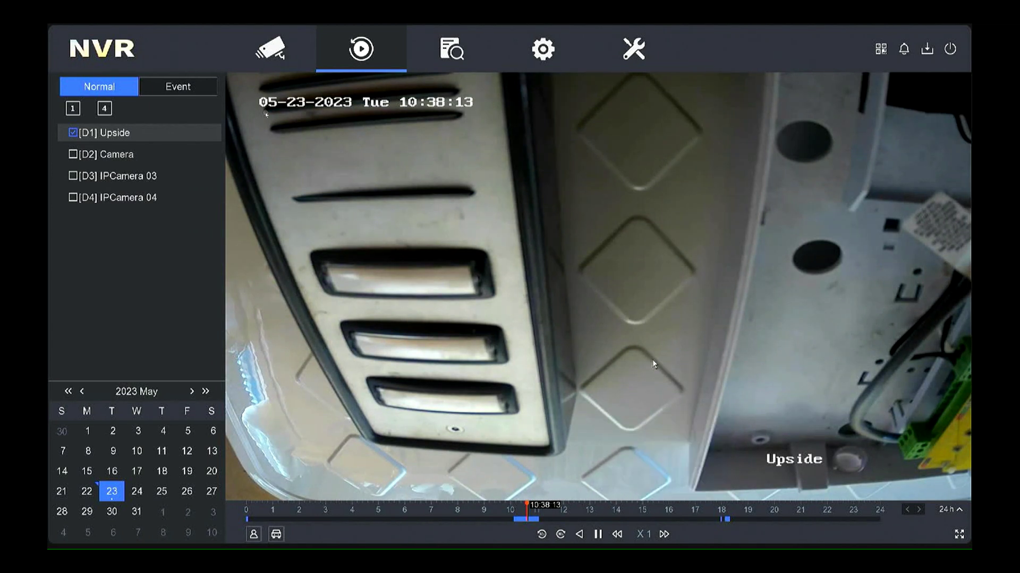
mouse_move(450, 231)
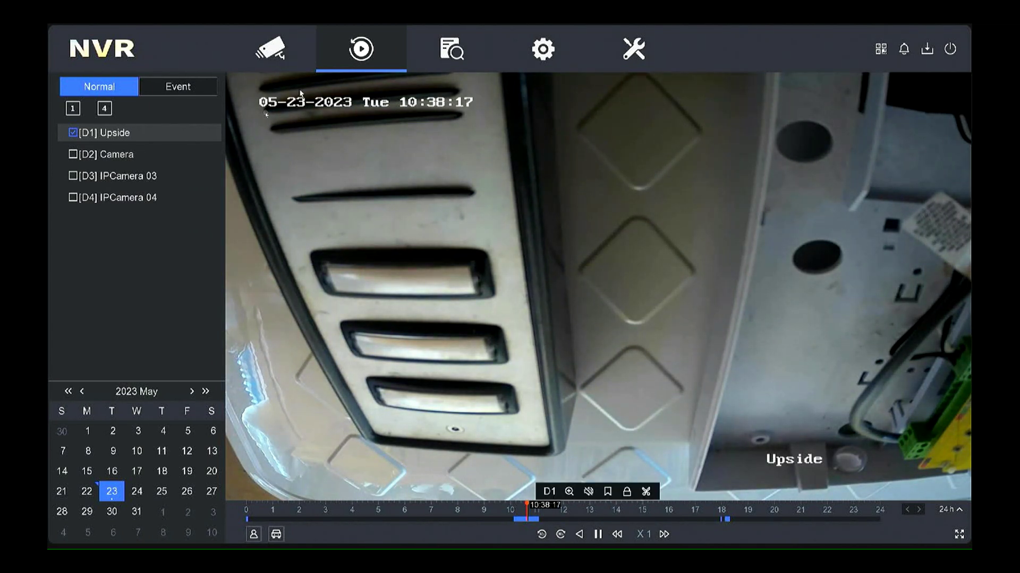
- Switch back to live view and display the four-camera grid full screen
click(269, 49)
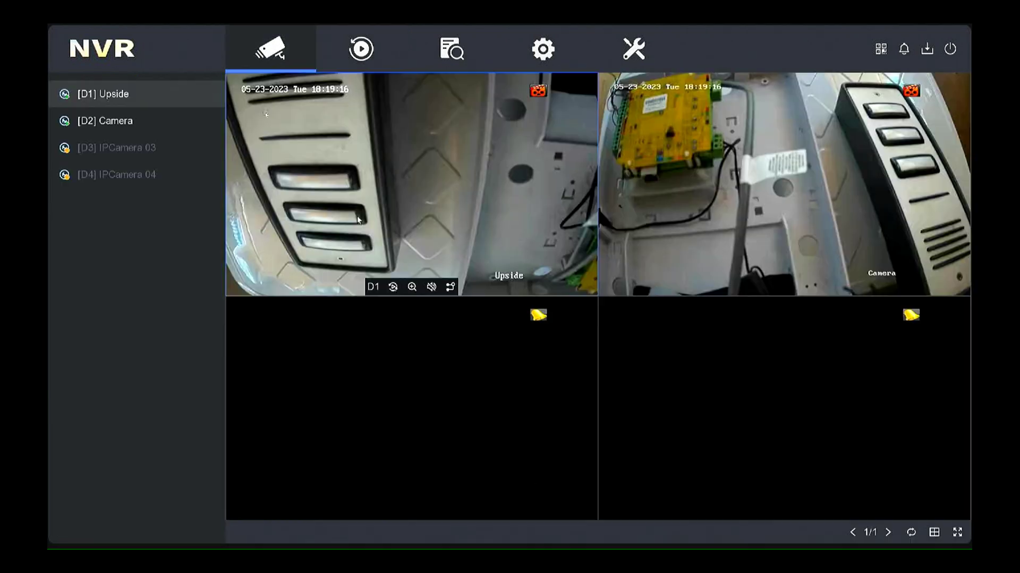
right_click(394, 228)
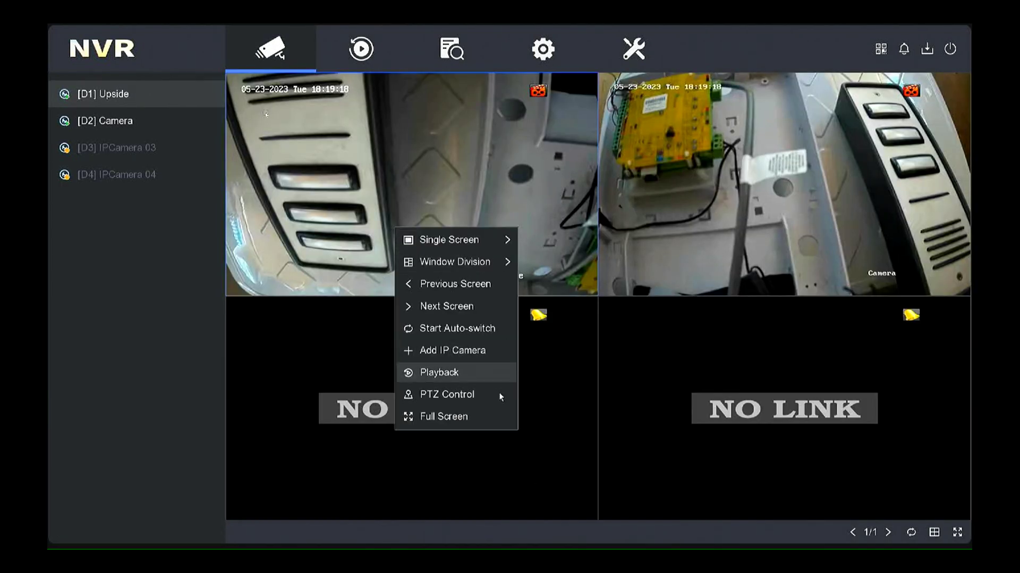
click(470, 417)
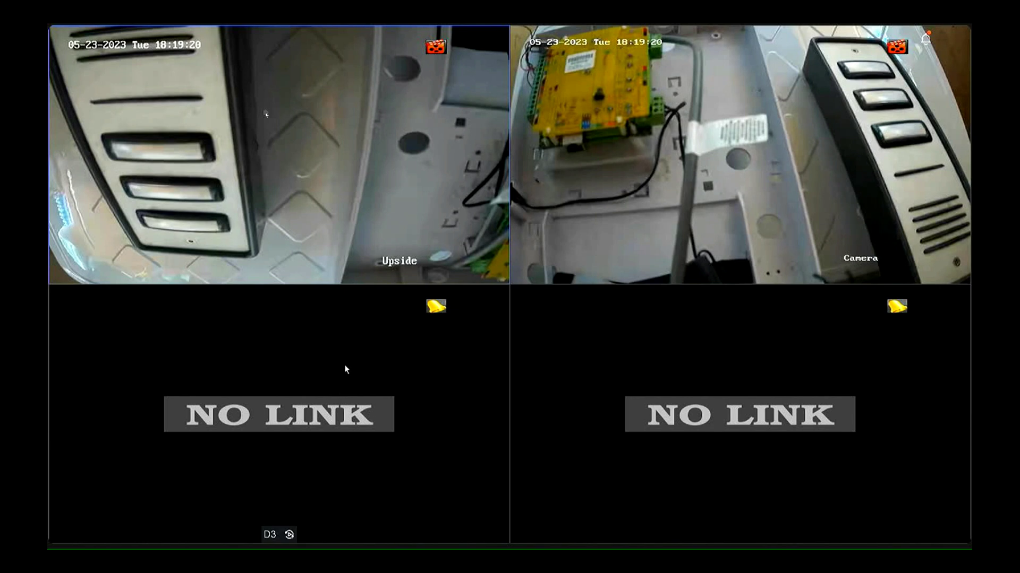